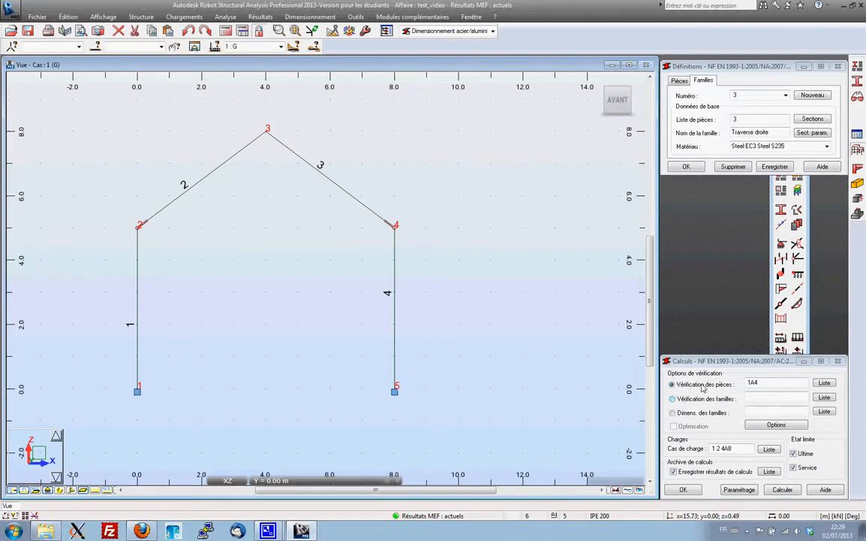
Set up verification of members 1A4 with only the load combinations ELU_1, ELU_2 and ELU_3 (cases 6A8)
{"action": "left_click", "coordinate": [730, 388]}
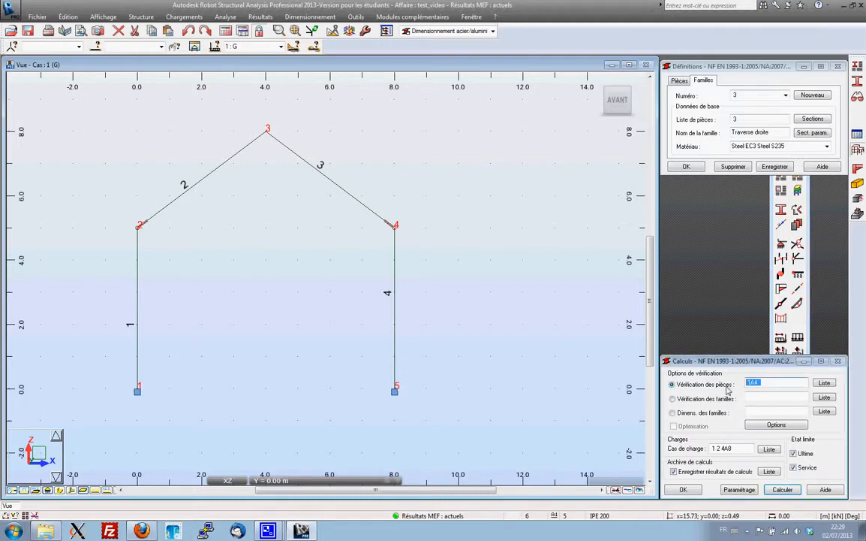
{"action": "type", "text": "1A"}
{"action": "left_click", "coordinate": [770, 450]}
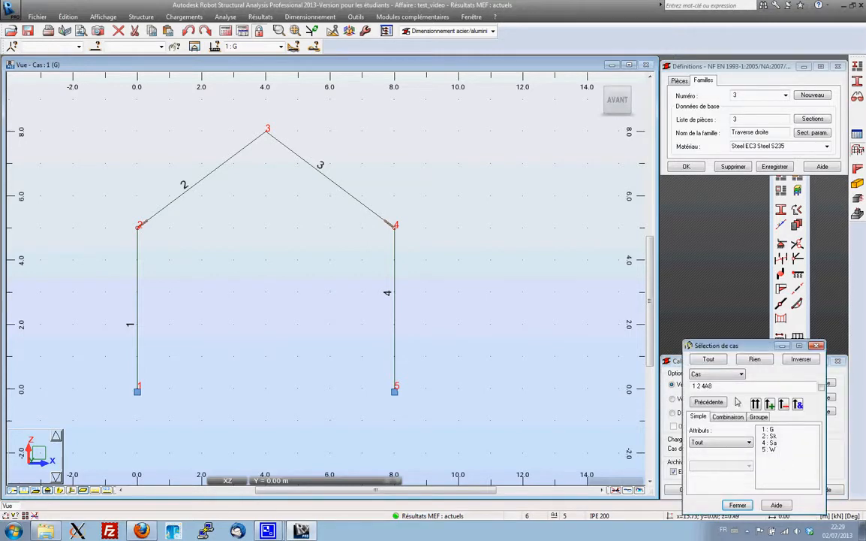
{"action": "left_click", "coordinate": [754, 359]}
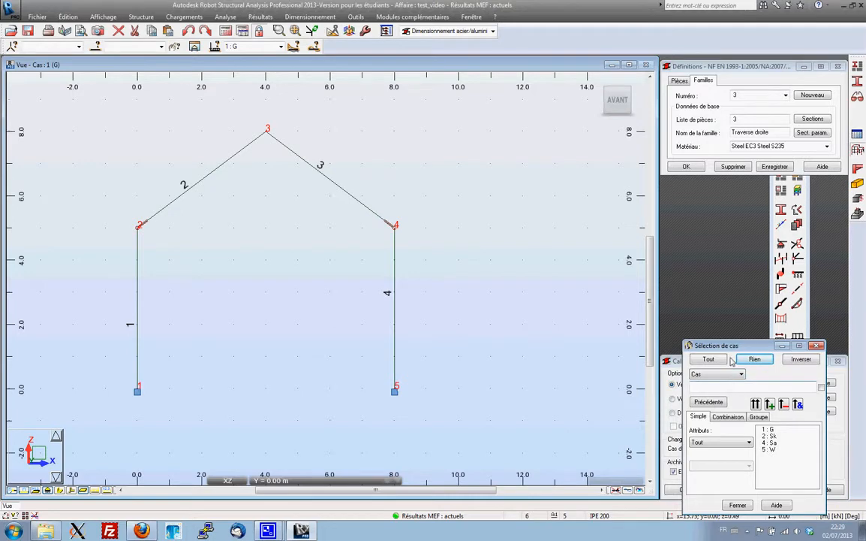
{"action": "left_click_drag", "start_coordinate": [731, 347], "coordinate": [709, 322]}
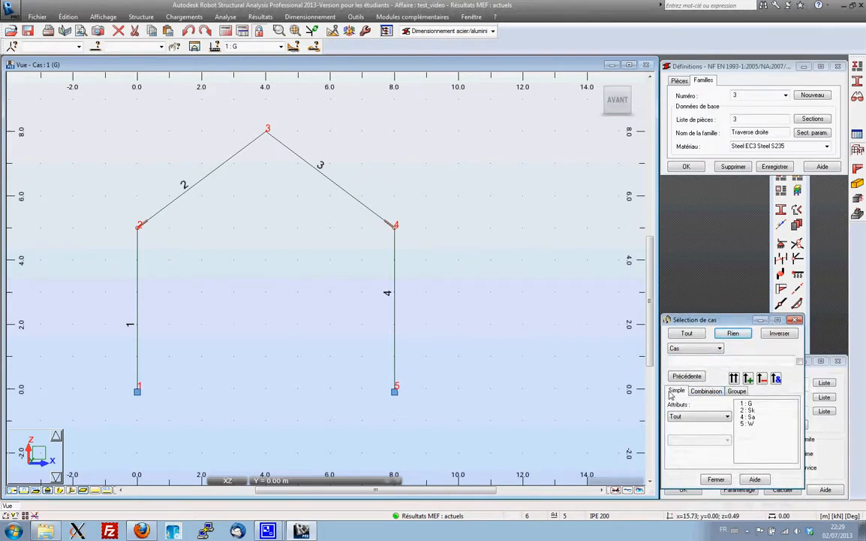
{"action": "left_click", "coordinate": [707, 392]}
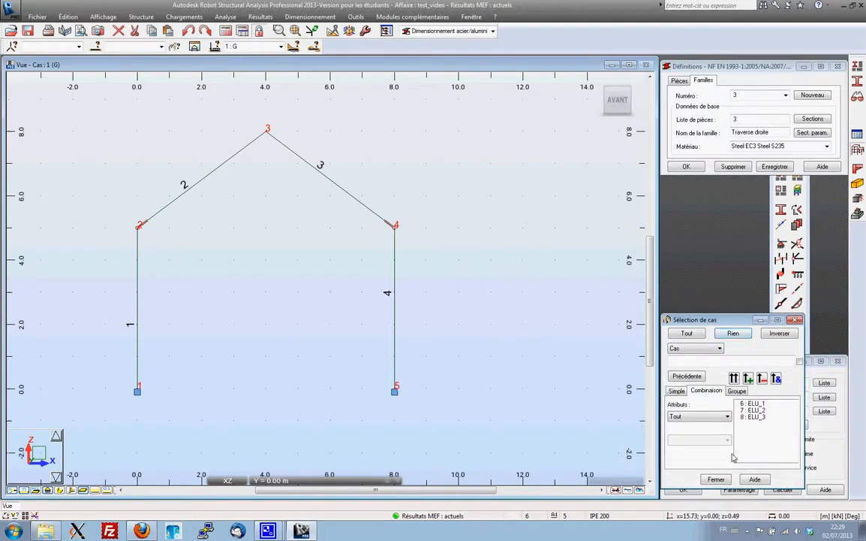
{"action": "left_click", "coordinate": [754, 404]}
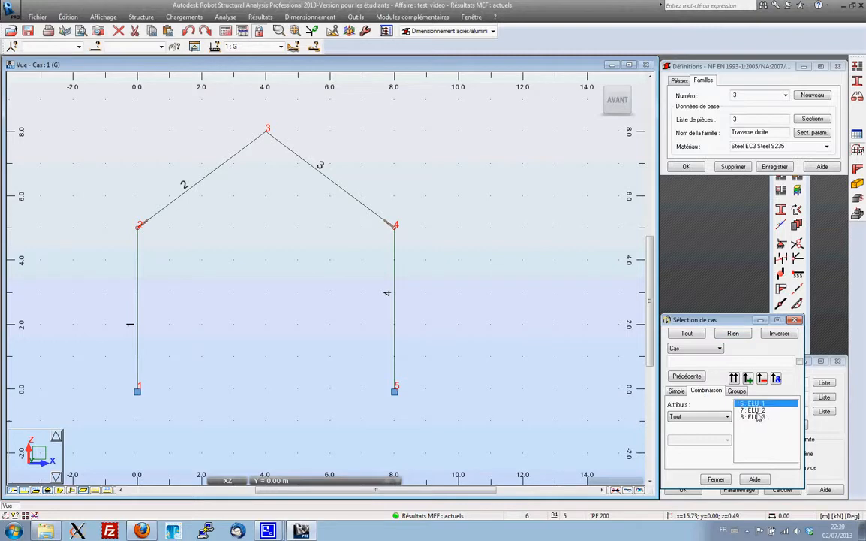
{"action": "left_click", "coordinate": [755, 417], "text": "shift"}
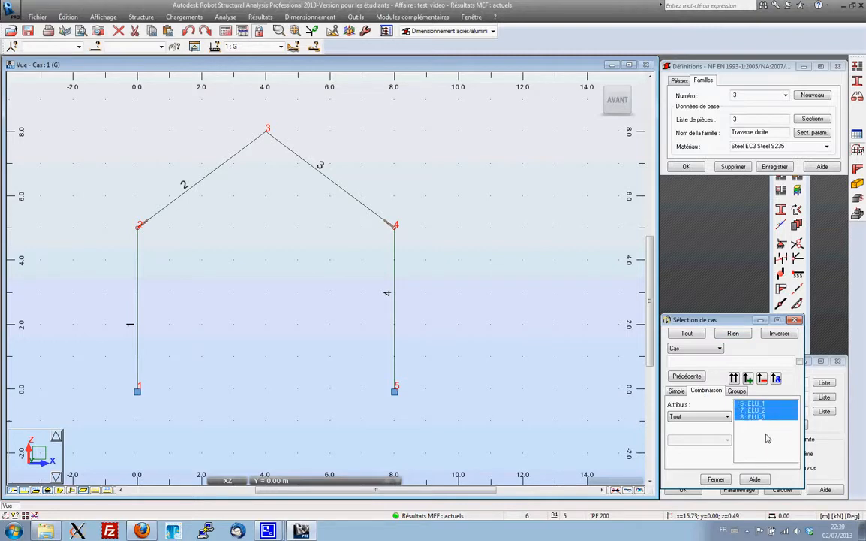
{"action": "left_click", "coordinate": [752, 381]}
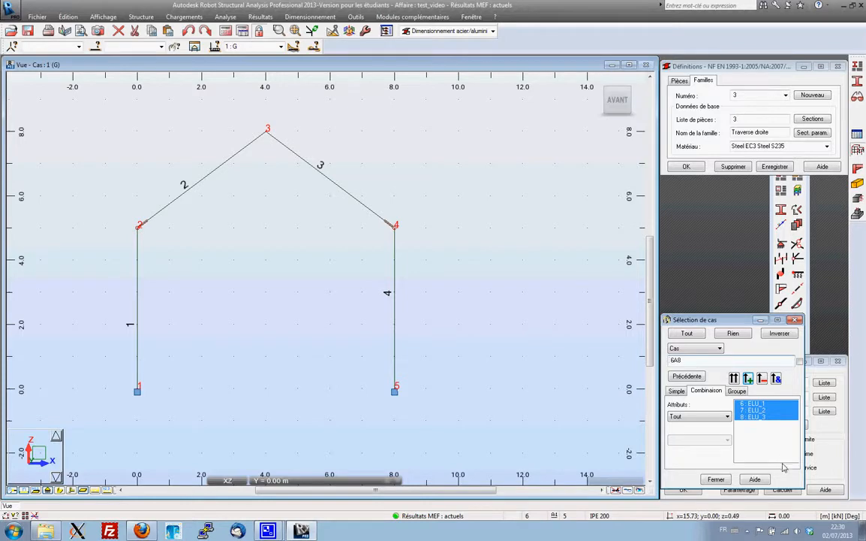
{"action": "left_click", "coordinate": [716, 479]}
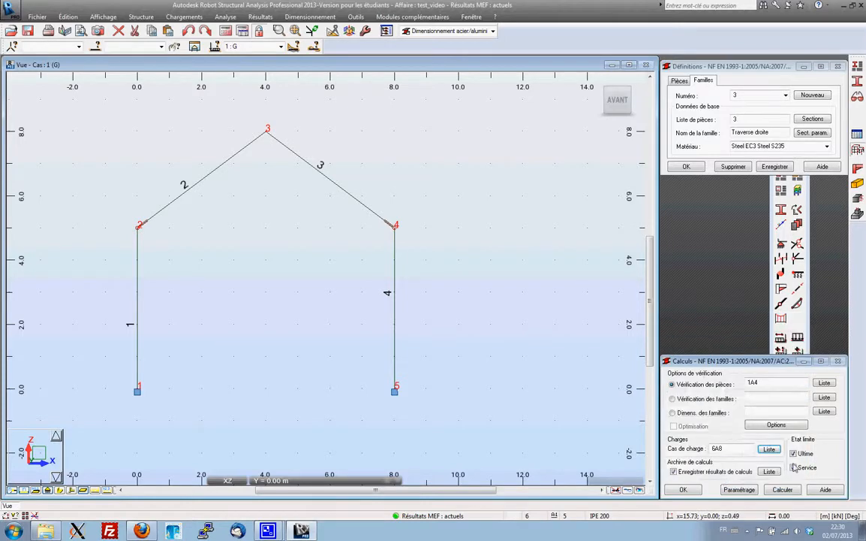
Exclude the service limit state and run the member verification, closing its results without saving them
{"action": "left_click", "coordinate": [794, 467]}
{"action": "left_click", "coordinate": [780, 490]}
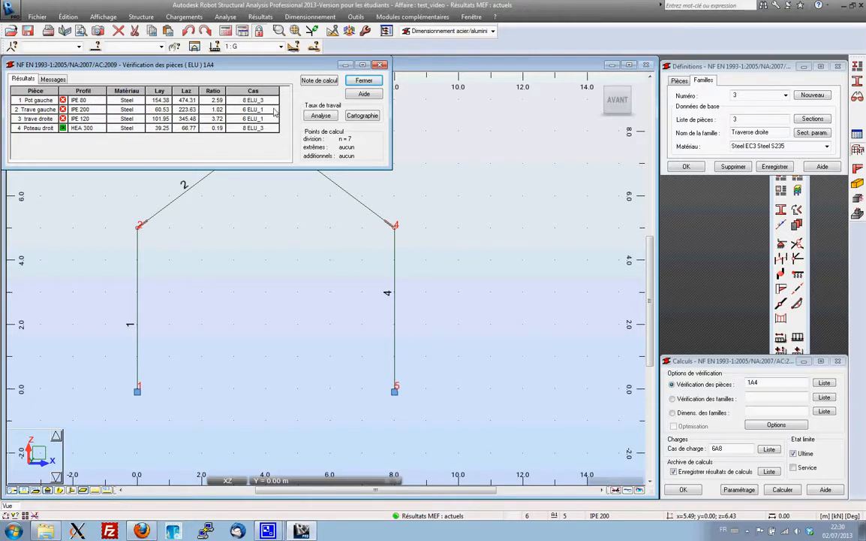
{"action": "left_click_drag", "start_coordinate": [230, 72], "coordinate": [243, 88]}
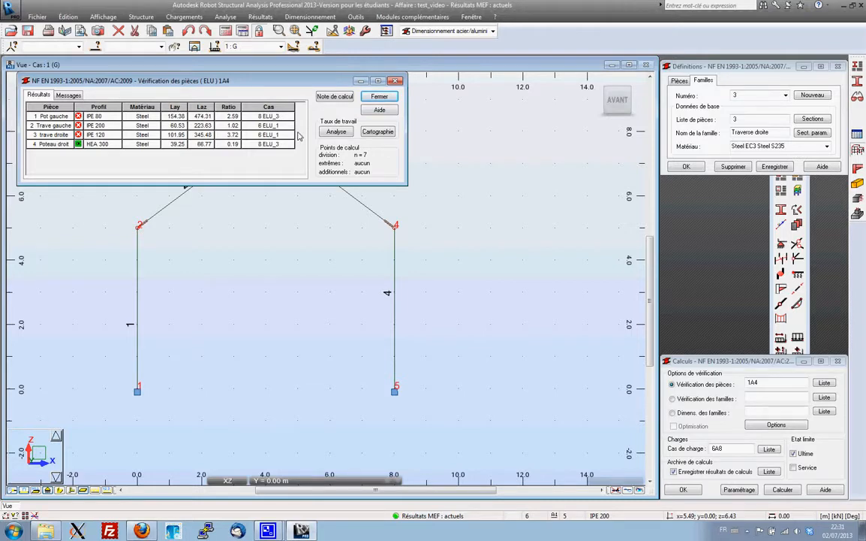
{"action": "left_click", "coordinate": [378, 99]}
{"action": "left_click", "coordinate": [142, 163]}
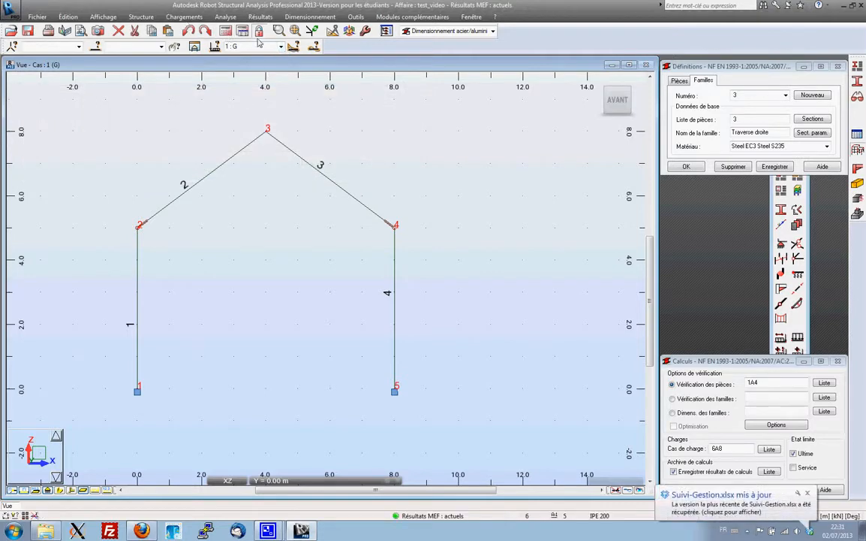
Display the loads of combinations ELU_1 and ELU_3 on the frame, and hide the load display again
{"action": "left_click", "coordinate": [250, 46]}
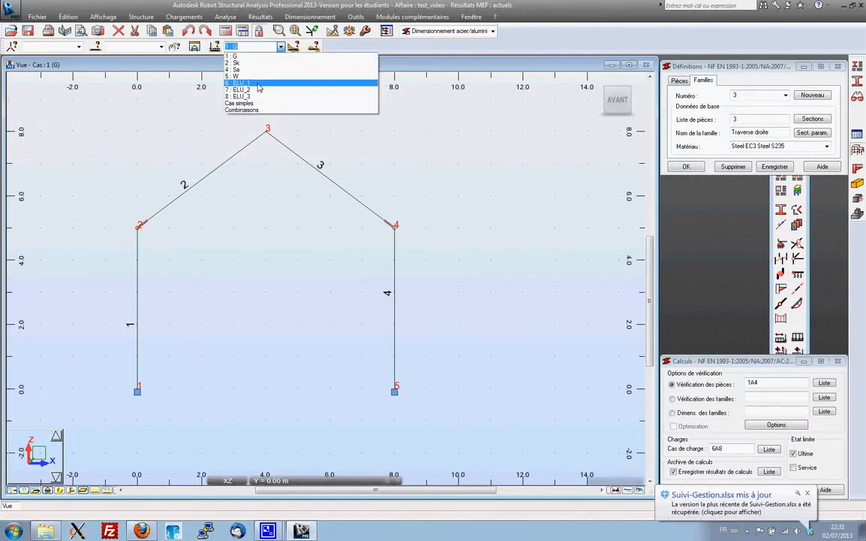
{"action": "left_click", "coordinate": [258, 87]}
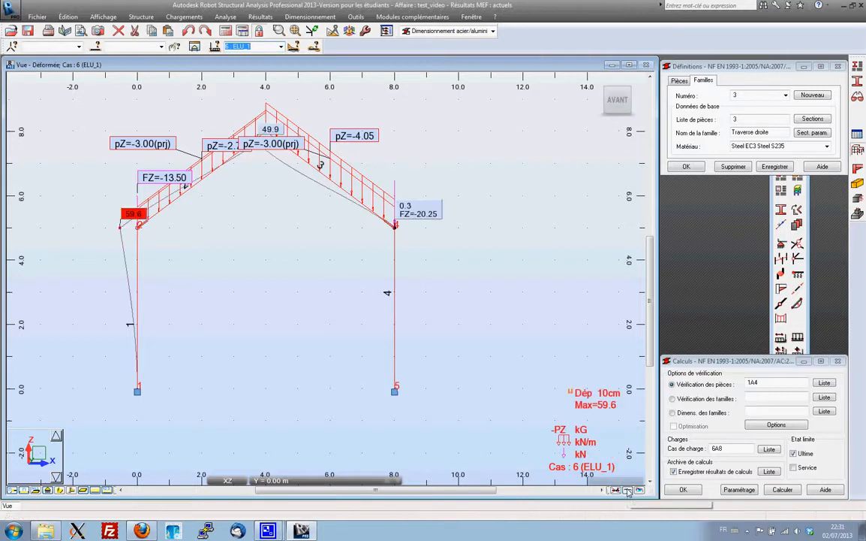
{"action": "left_click", "coordinate": [281, 46]}
{"action": "left_click", "coordinate": [265, 97]}
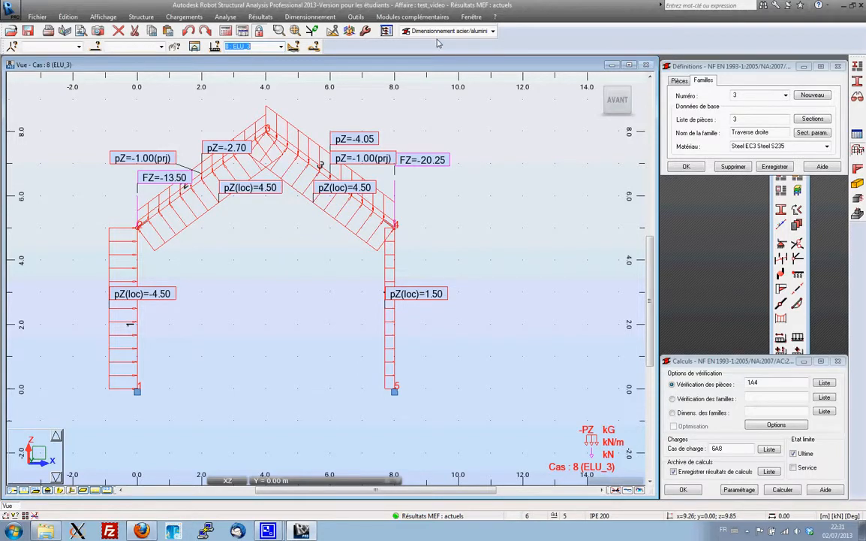
{"action": "left_click", "coordinate": [108, 490]}
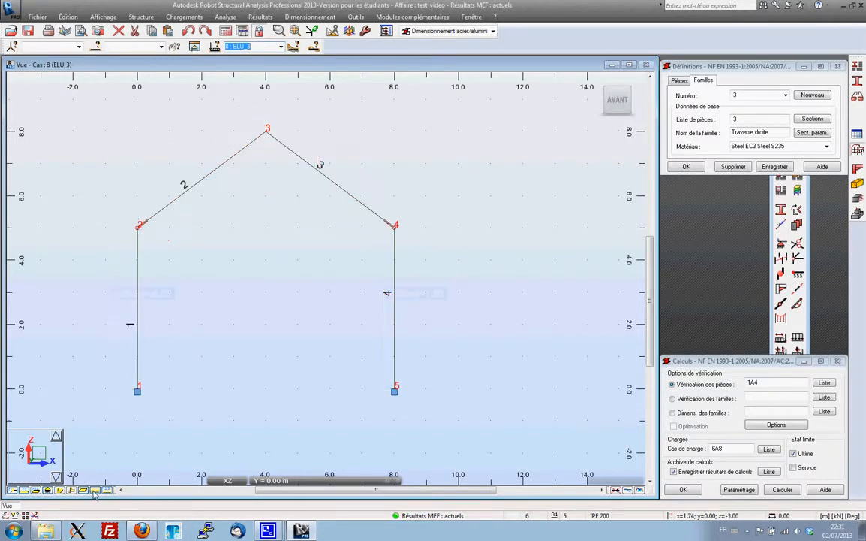
Rerun the member verification and examine the detailed results of the left rafter (member 2), closing without saving
{"action": "left_click", "coordinate": [783, 489]}
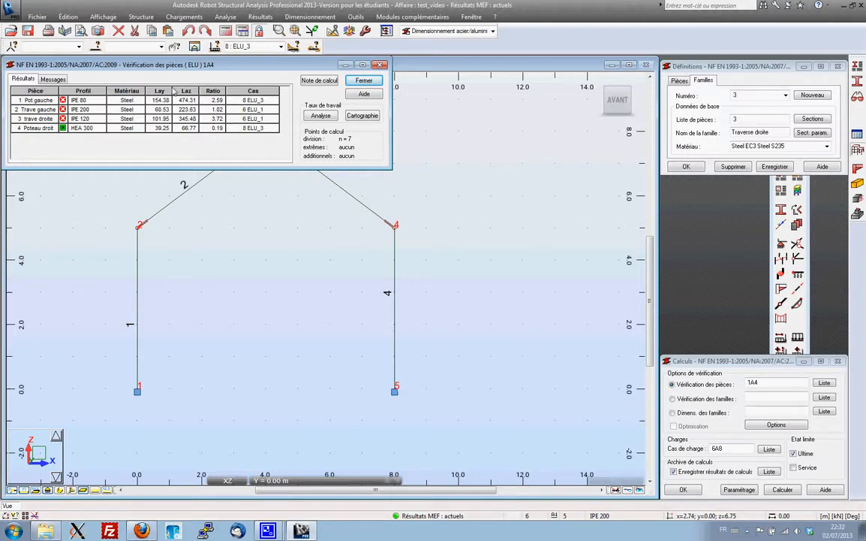
{"action": "double_click", "coordinate": [96, 110]}
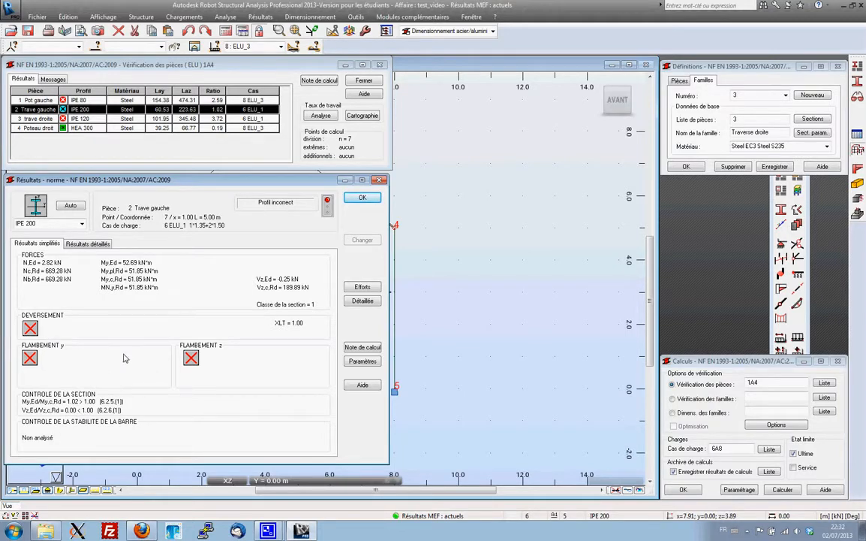
{"action": "left_click", "coordinate": [353, 198]}
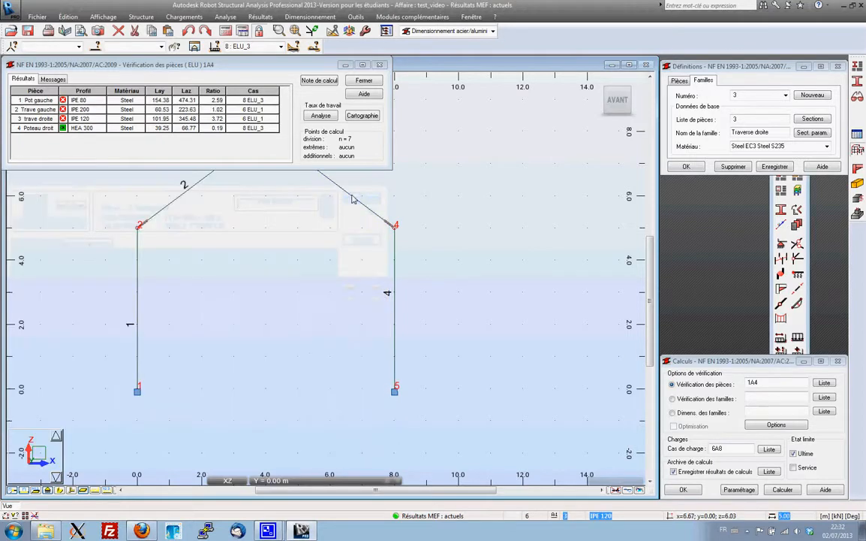
{"action": "left_click", "coordinate": [363, 80]}
{"action": "left_click", "coordinate": [133, 149]}
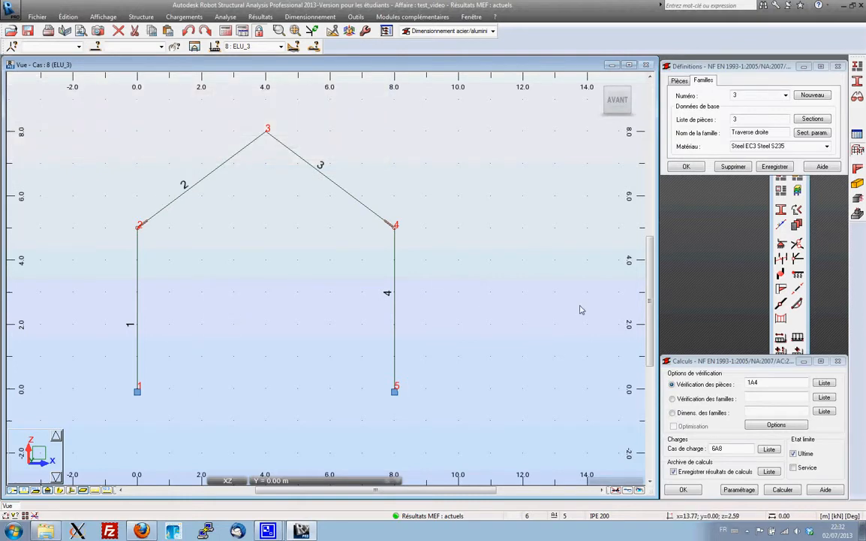
Run the family sizing for families 1A4 and enlarge the results window to show all the proposed profiles
{"action": "left_click", "coordinate": [674, 412]}
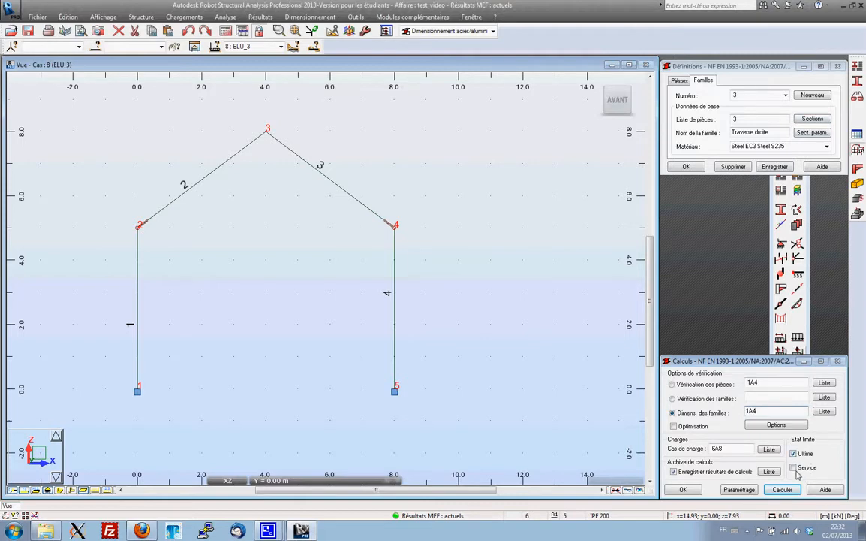
{"action": "left_click", "coordinate": [785, 489]}
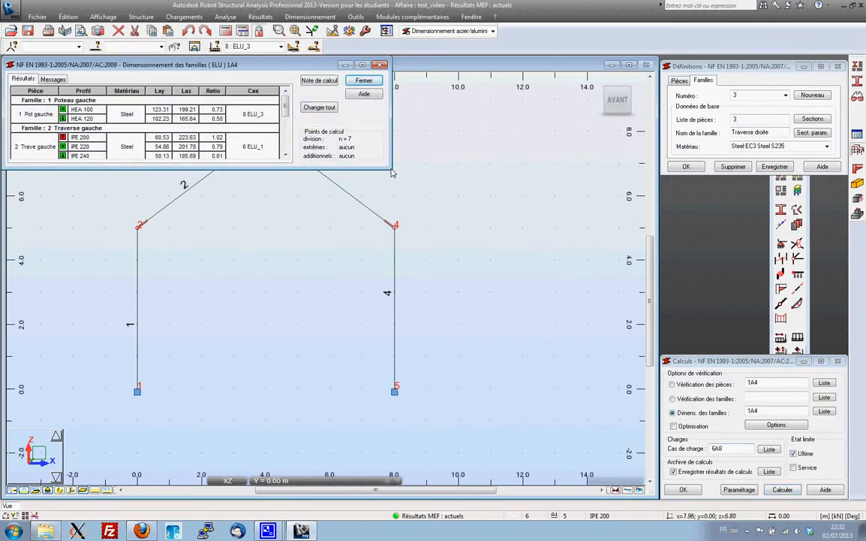
{"action": "left_click_drag", "start_coordinate": [391, 173], "coordinate": [454, 282]}
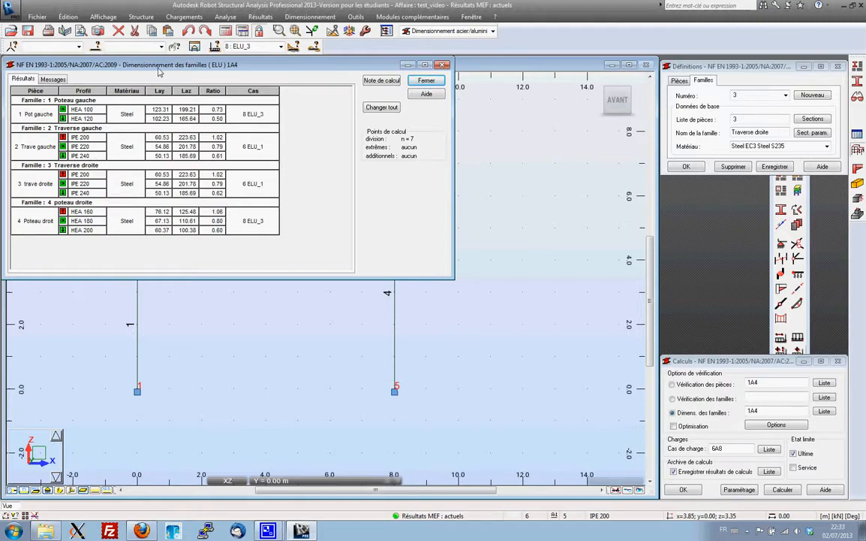
{"action": "left_click_drag", "start_coordinate": [143, 64], "coordinate": [220, 89]}
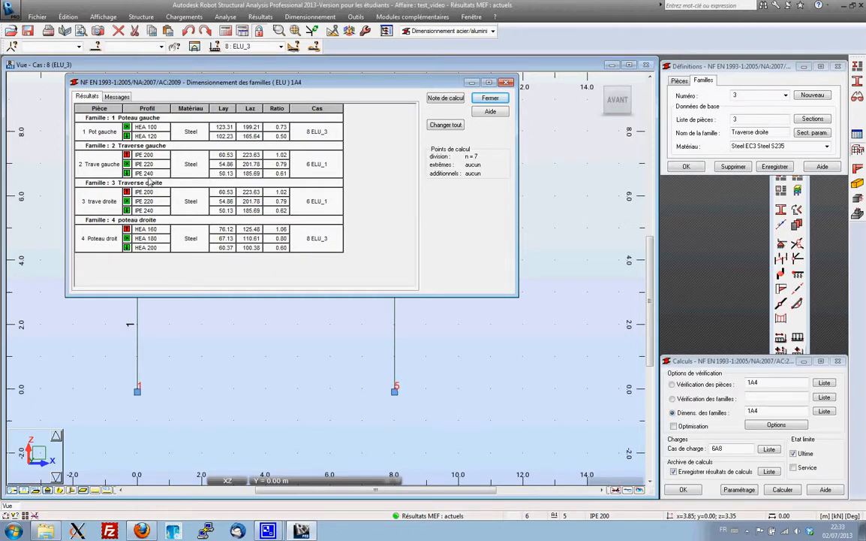
{"action": "left_click_drag", "start_coordinate": [206, 81], "coordinate": [234, 57]}
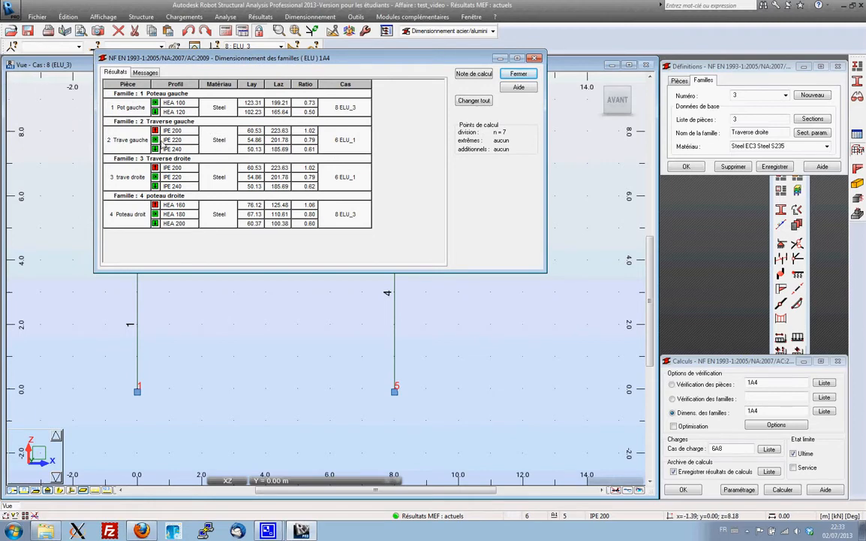
Examine the detailed results of the IPE 220 profile proposed for the left and right rafters
{"action": "double_click", "coordinate": [173, 141]}
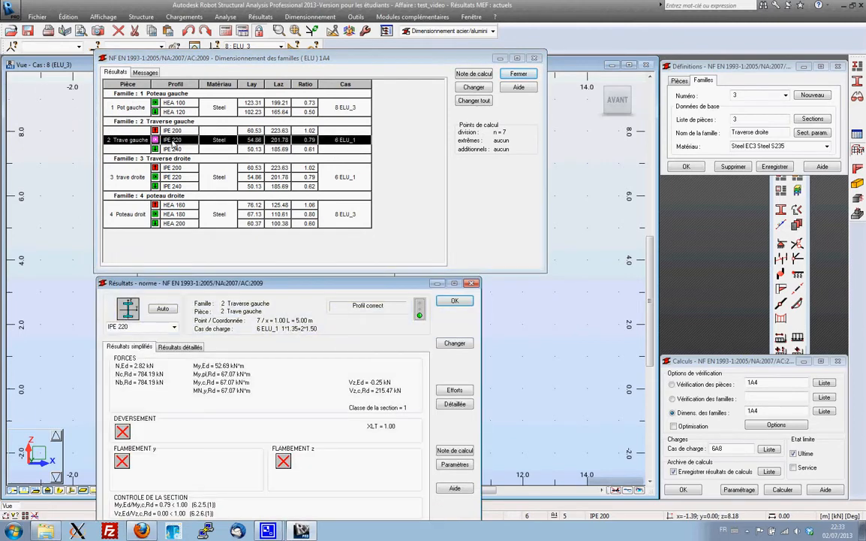
{"action": "left_click", "coordinate": [453, 300]}
{"action": "left_click_drag", "start_coordinate": [370, 63], "coordinate": [285, 29]}
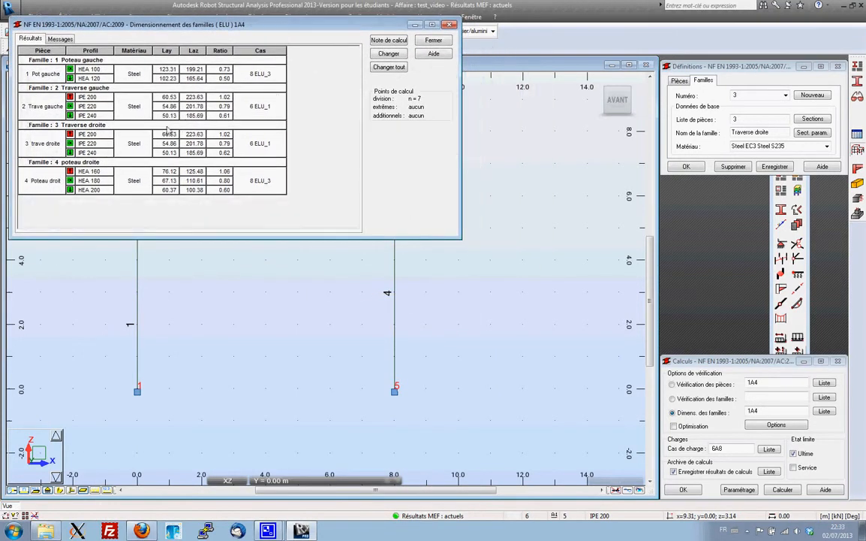
{"action": "double_click", "coordinate": [89, 144]}
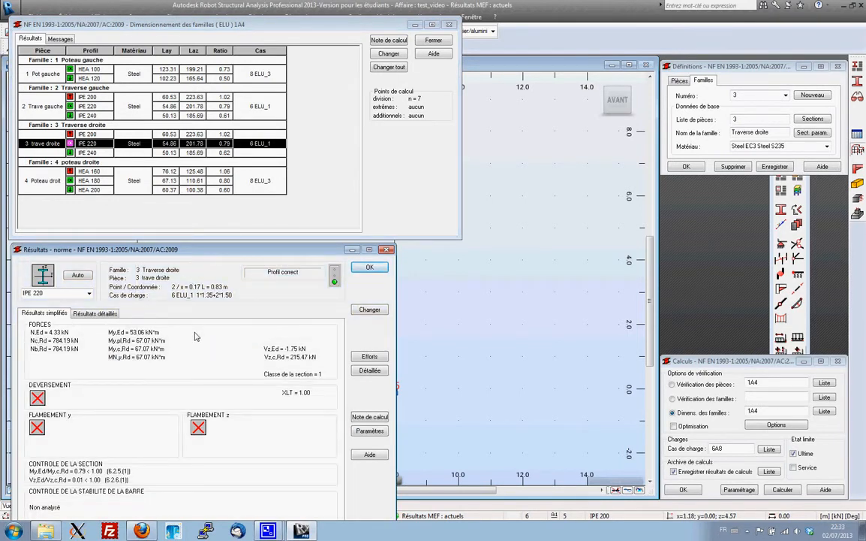
{"action": "left_click", "coordinate": [369, 312]}
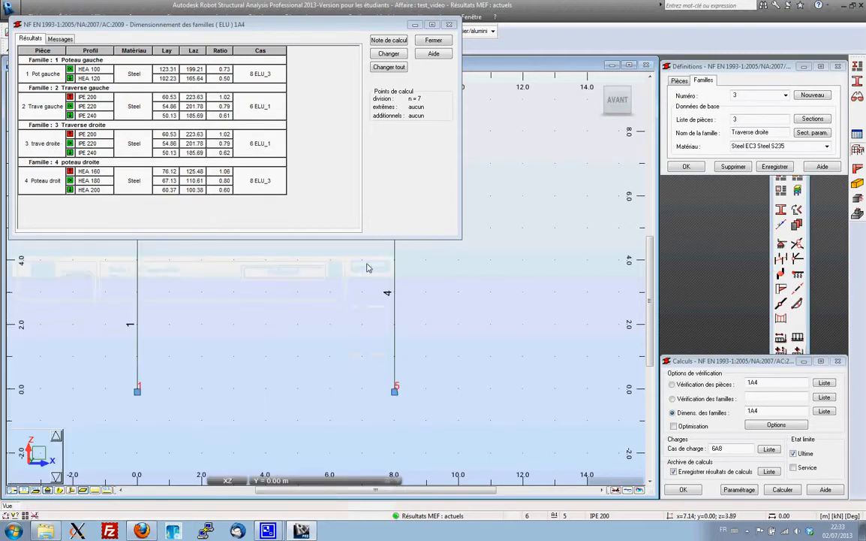
Apply the calculated profiles to all families, without archiving the sizing results, and recalculate the structure
{"action": "left_click_drag", "start_coordinate": [347, 25], "coordinate": [504, 144]}
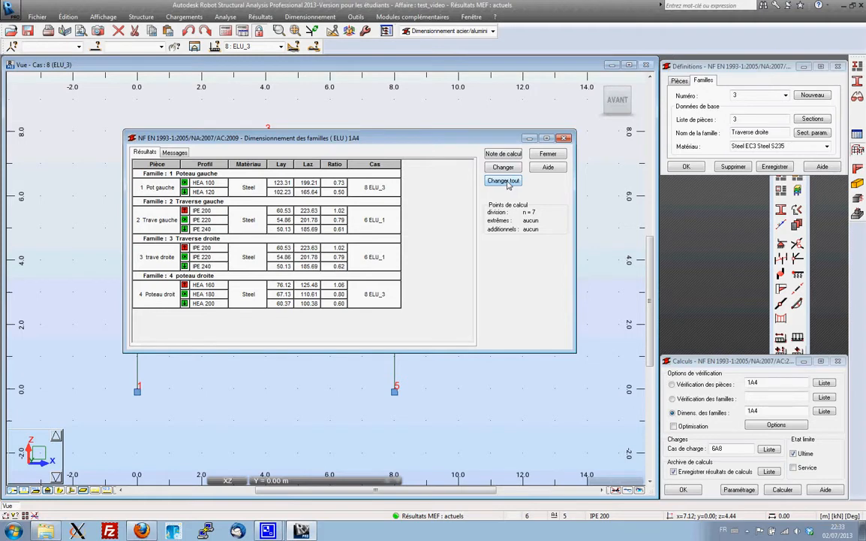
{"action": "left_click", "coordinate": [505, 181]}
{"action": "left_click", "coordinate": [478, 291]}
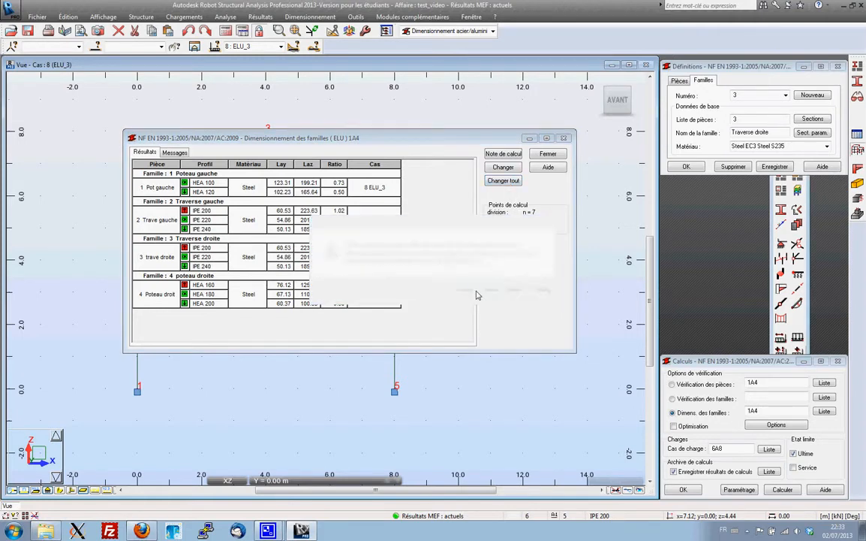
{"action": "left_click", "coordinate": [545, 156]}
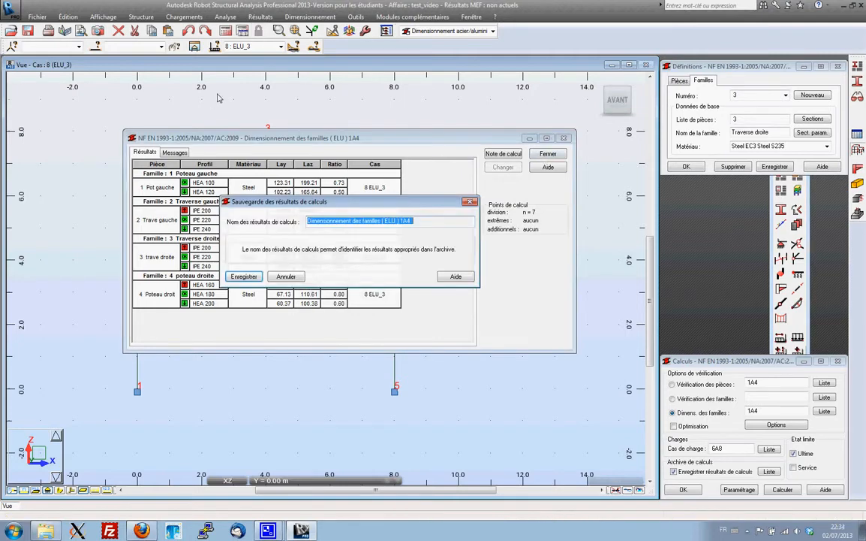
{"action": "left_click", "coordinate": [296, 278]}
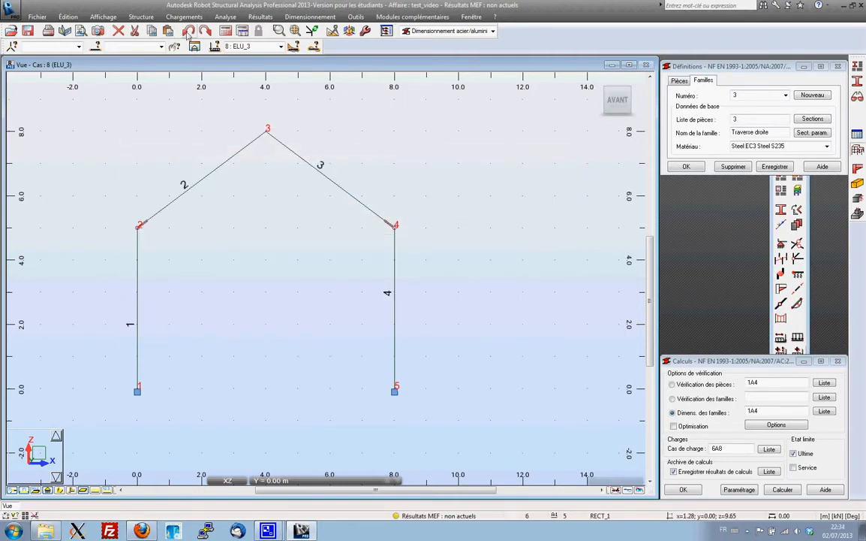
{"action": "left_click", "coordinate": [225, 32]}
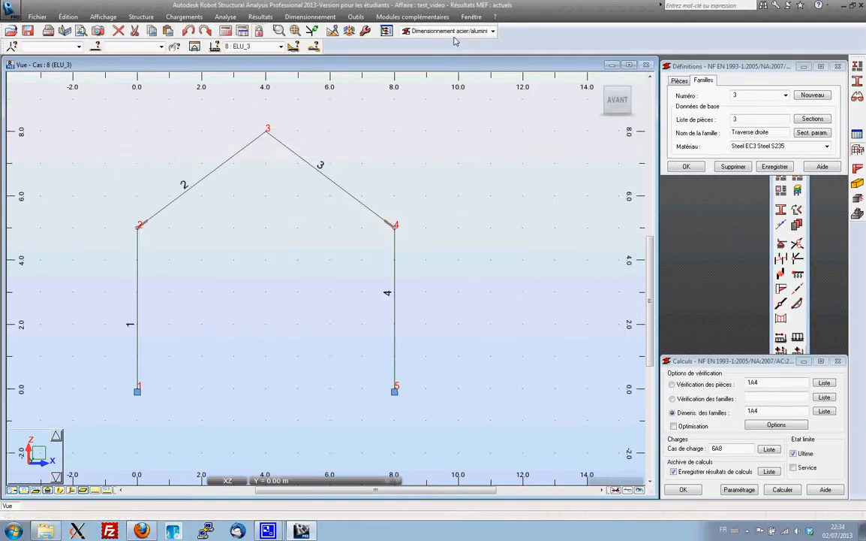
Check the section assigned to the left rafter in the modelling layout and return to the steel/aluminium design layout
{"action": "left_click", "coordinate": [414, 31]}
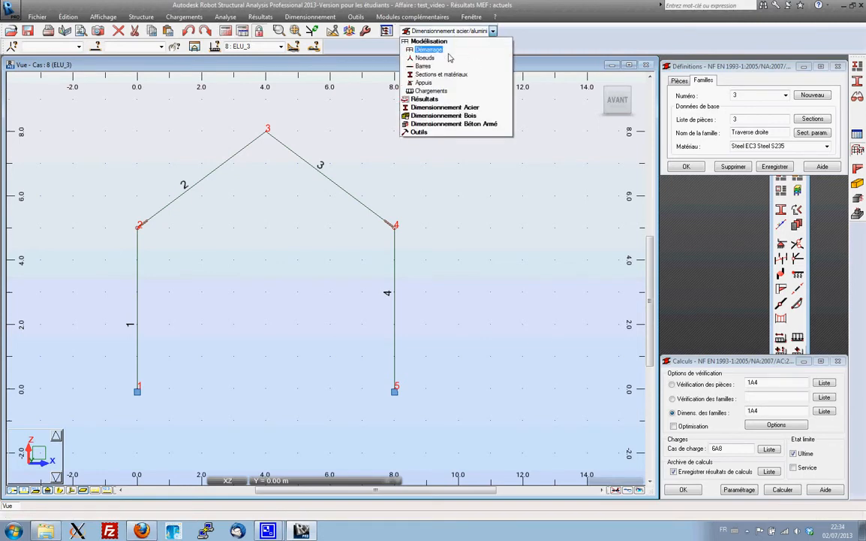
{"action": "left_click", "coordinate": [424, 39]}
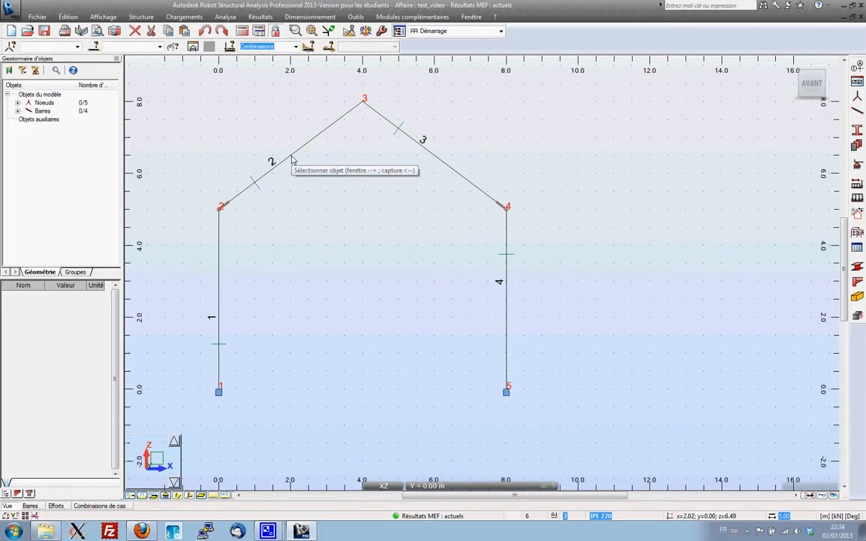
{"action": "left_click", "coordinate": [450, 31]}
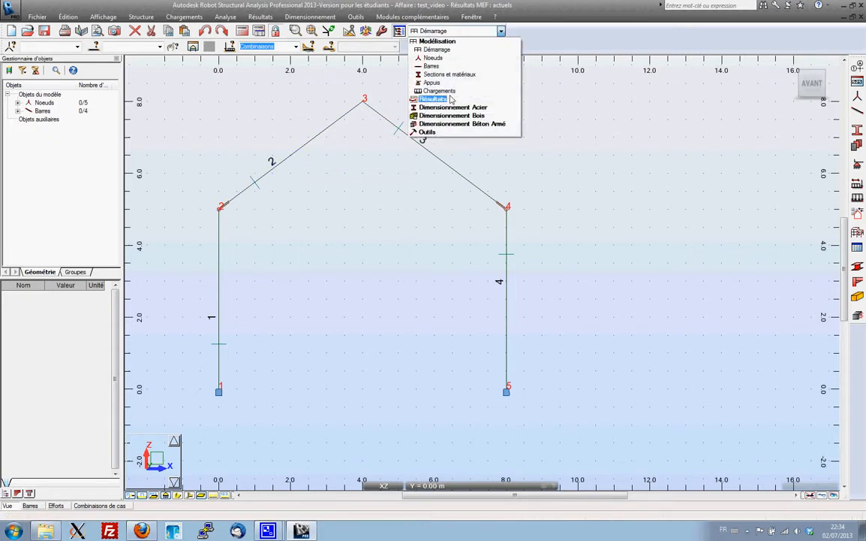
{"action": "mouse_move", "coordinate": [452, 106]}
{"action": "left_click", "coordinate": [454, 67]}
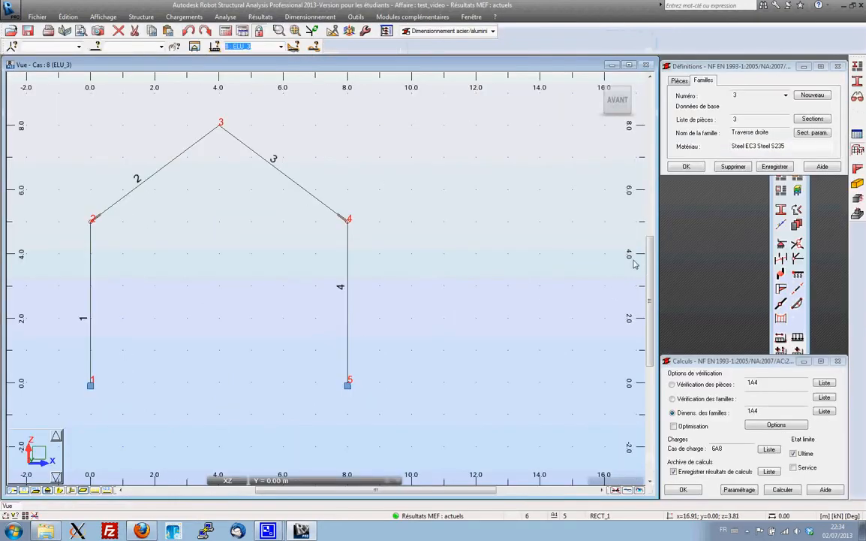
Verify members 1A4 with the updated profiles and examine their ratios, closing the results without archiving them
{"action": "left_click", "coordinate": [673, 384]}
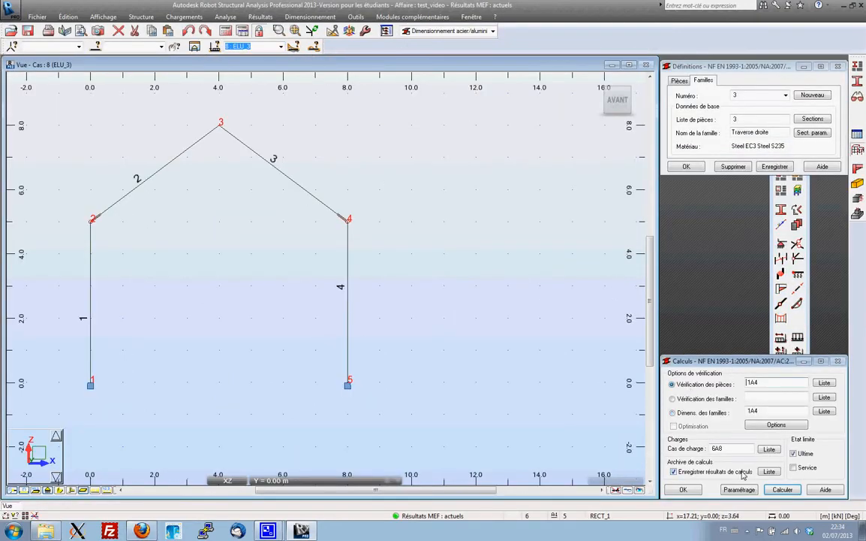
{"action": "left_click", "coordinate": [782, 489]}
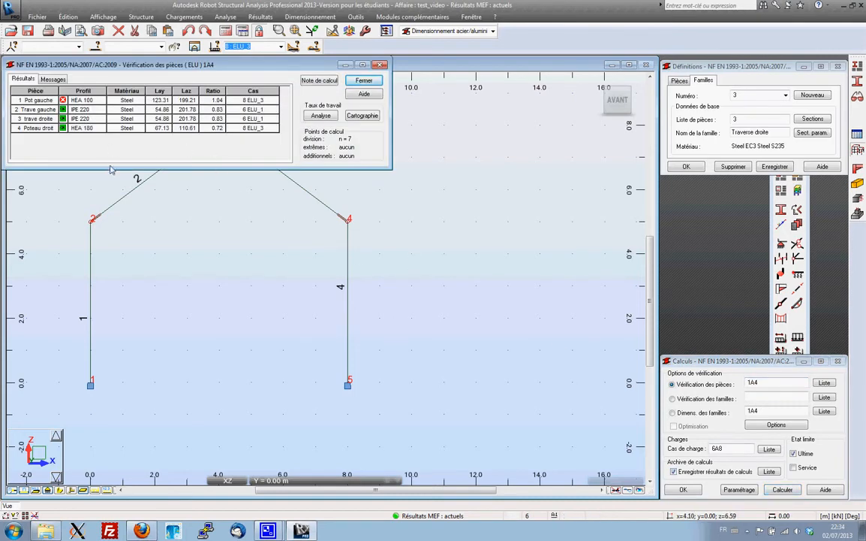
{"action": "left_click_drag", "start_coordinate": [255, 70], "coordinate": [410, 234]}
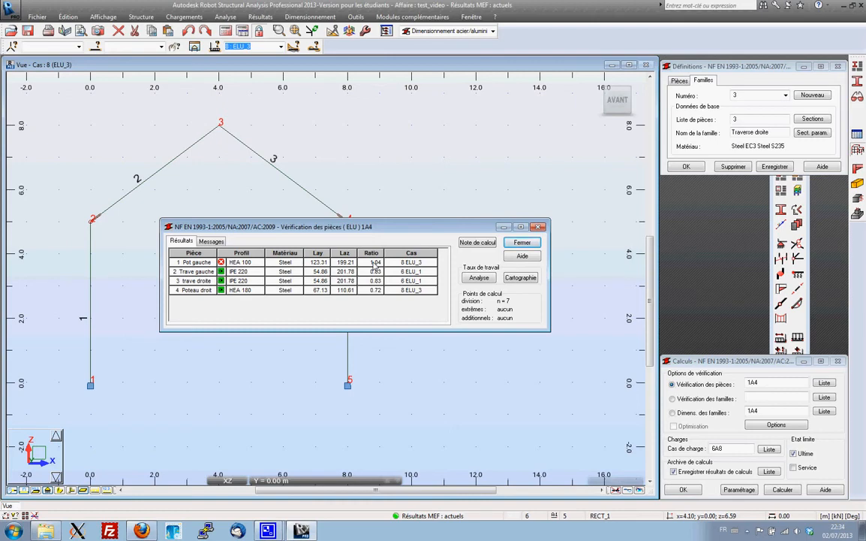
{"action": "left_click", "coordinate": [518, 244]}
{"action": "left_click", "coordinate": [298, 311]}
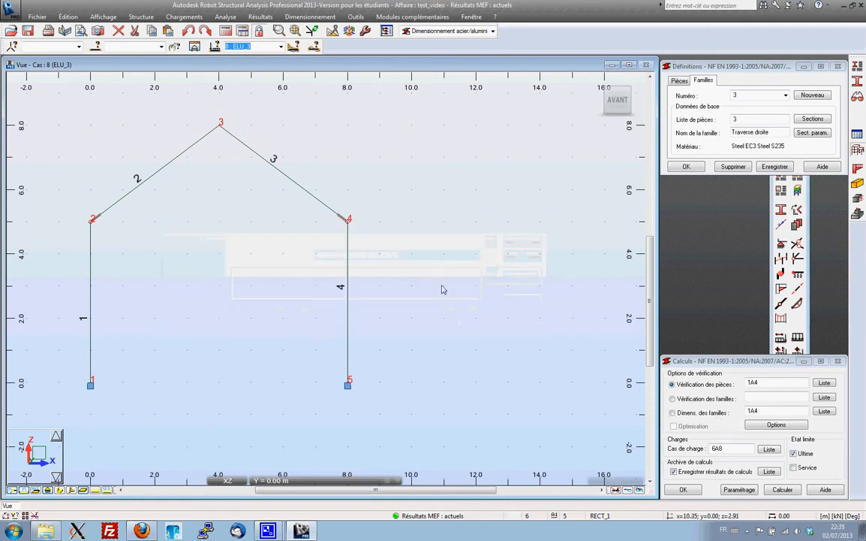
Rerun the sizing of families 1A4 and apply all calculated profiles to the model, without archiving the results
{"action": "left_click", "coordinate": [693, 413]}
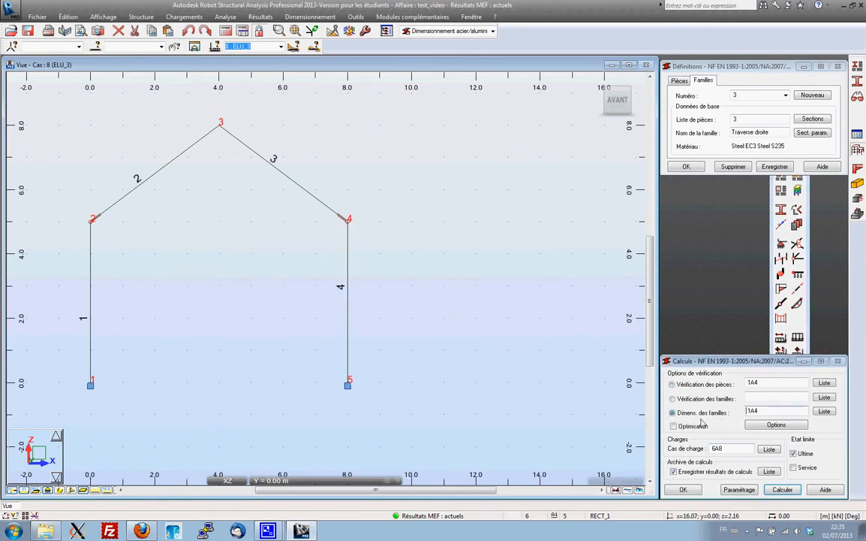
{"action": "left_click", "coordinate": [783, 489]}
{"action": "left_click", "coordinate": [319, 108]}
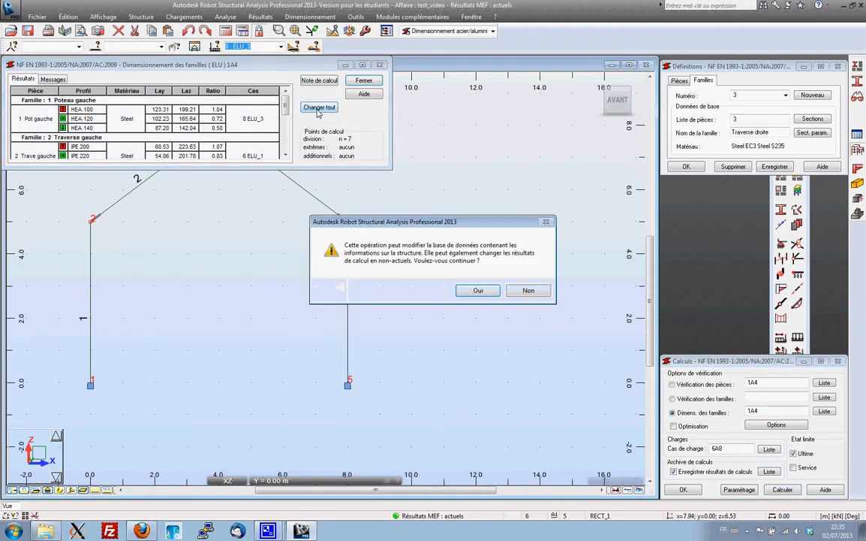
{"action": "left_click", "coordinate": [429, 265]}
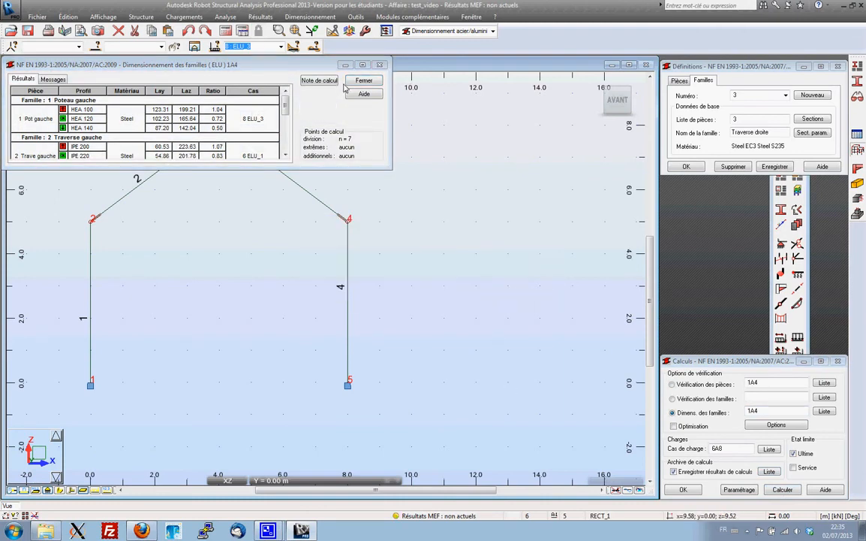
{"action": "left_click", "coordinate": [363, 80]}
{"action": "left_click", "coordinate": [130, 142]}
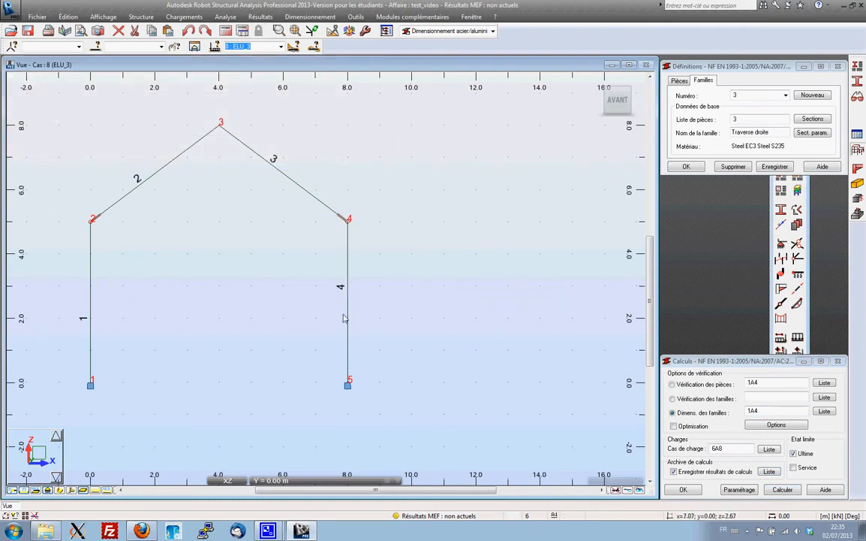
Run the verification of members 1A4, discard its results unarchived, and recalculate the structure
{"action": "left_click", "coordinate": [672, 384]}
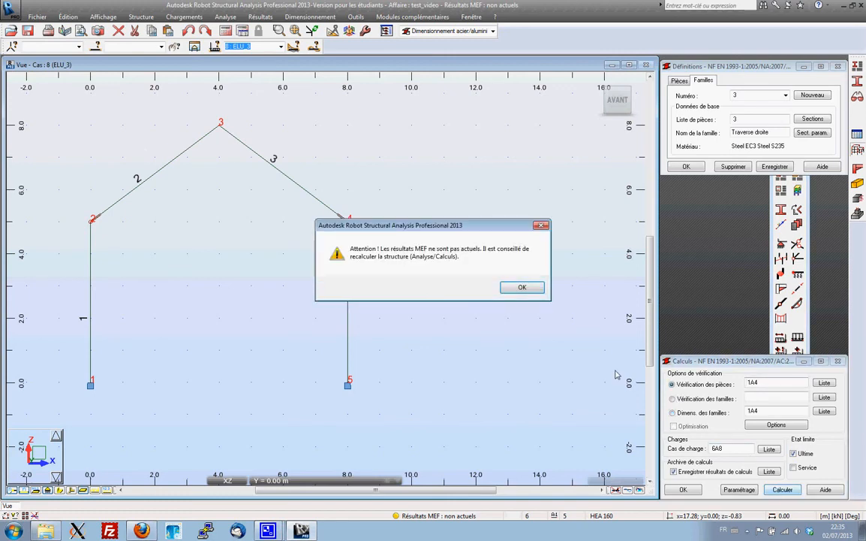
{"action": "left_click", "coordinate": [518, 286]}
{"action": "left_click", "coordinate": [363, 81]}
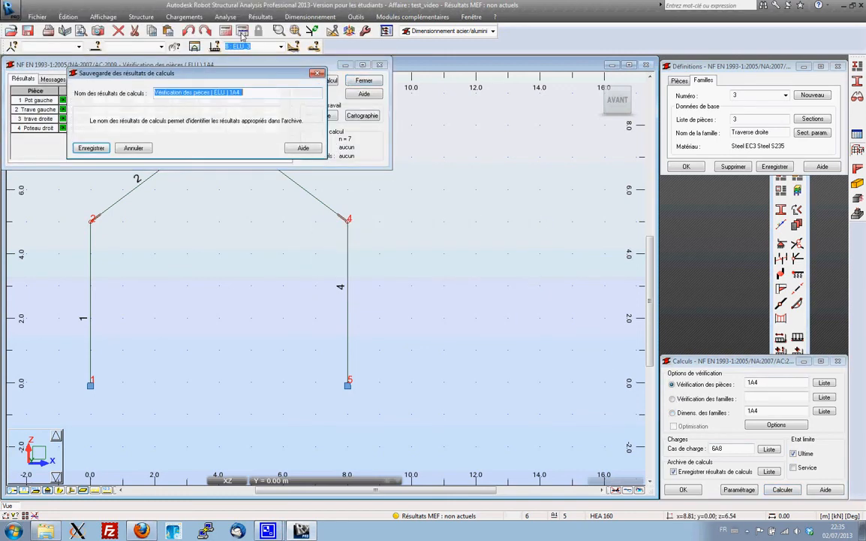
{"action": "left_click", "coordinate": [132, 141]}
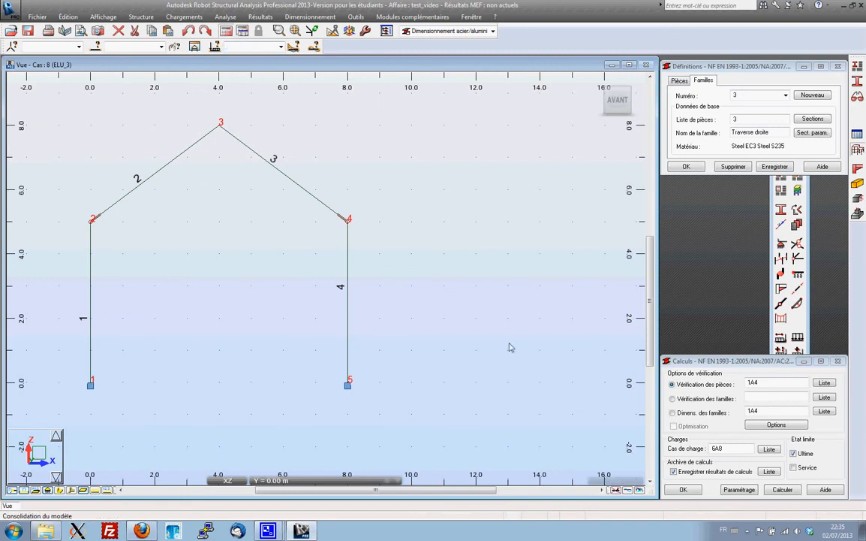
Verify members 1A4 on the recalculated structure and examine each profile's ratio, closing without archiving the results
{"action": "left_click", "coordinate": [772, 489]}
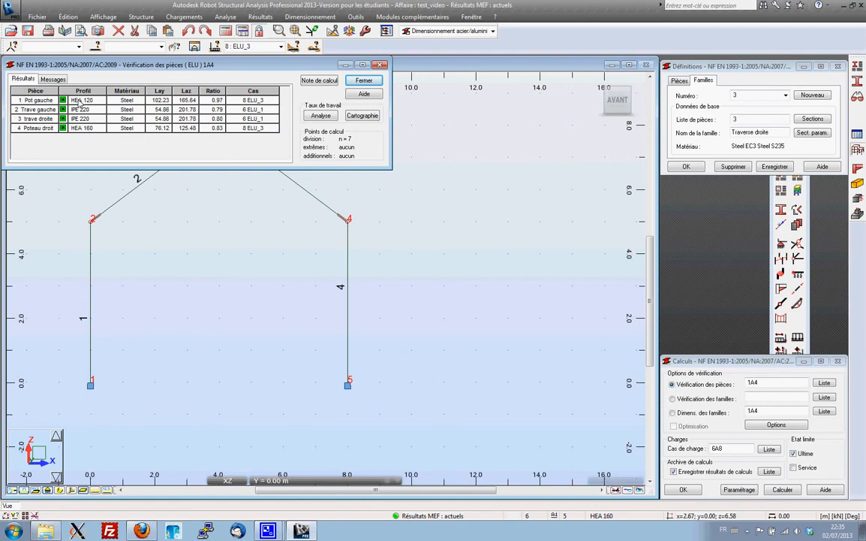
{"action": "left_click", "coordinate": [363, 80]}
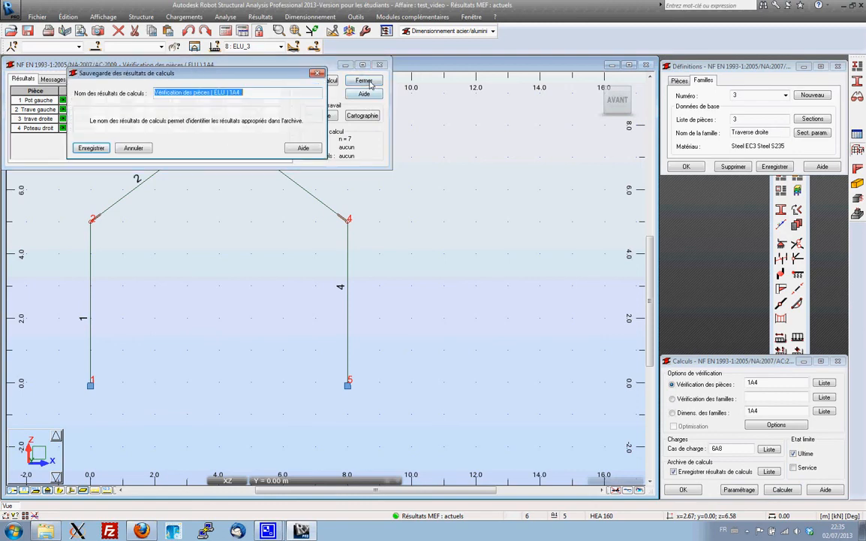
{"action": "left_click", "coordinate": [134, 148]}
{"action": "left_click", "coordinate": [268, 531]}
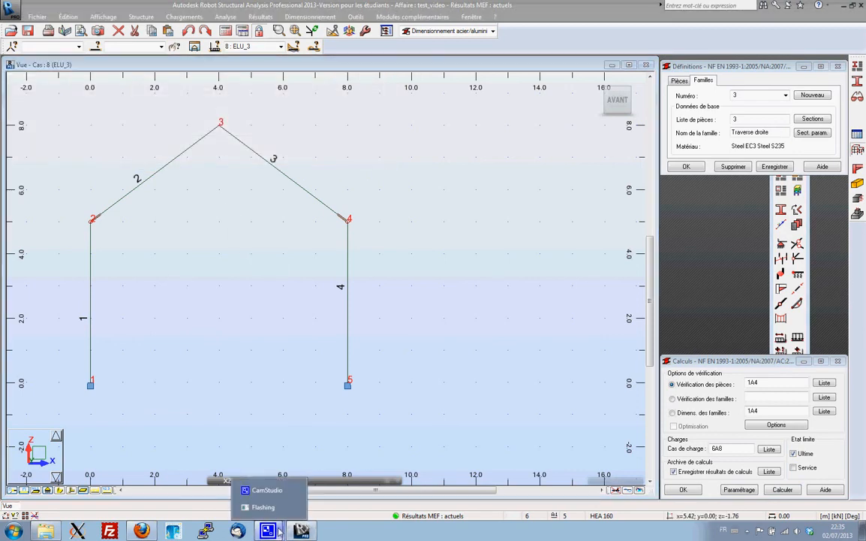